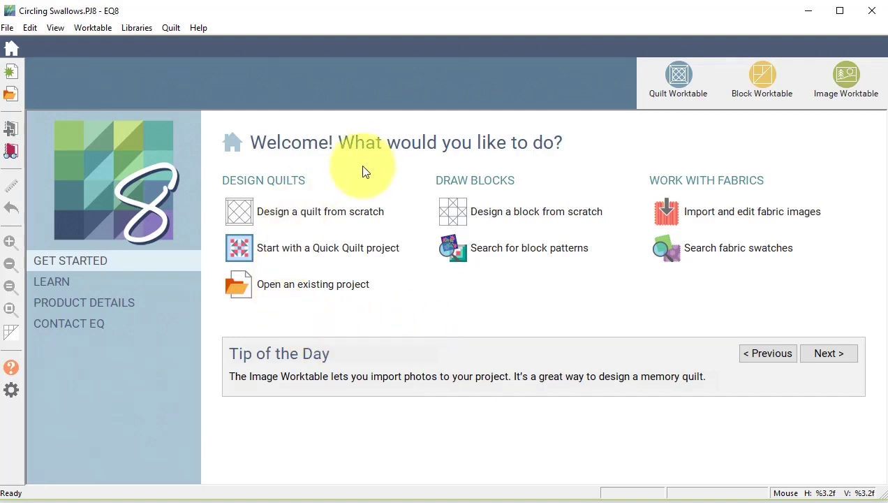
- Start a new quilt from scratch with a 1 by 1 horizontal block layout
click(340, 211)
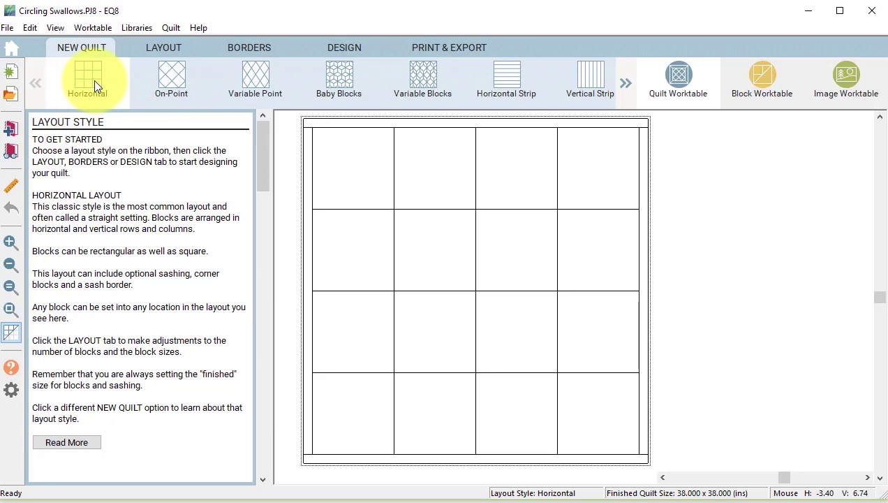
click(158, 50)
text(3)
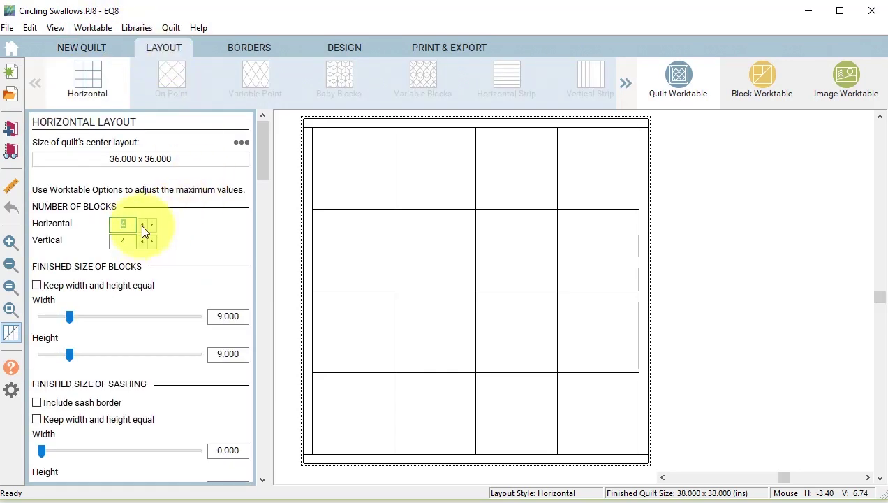
click(142, 225)
click(142, 225)
click(143, 242)
click(143, 242)
click(143, 242)
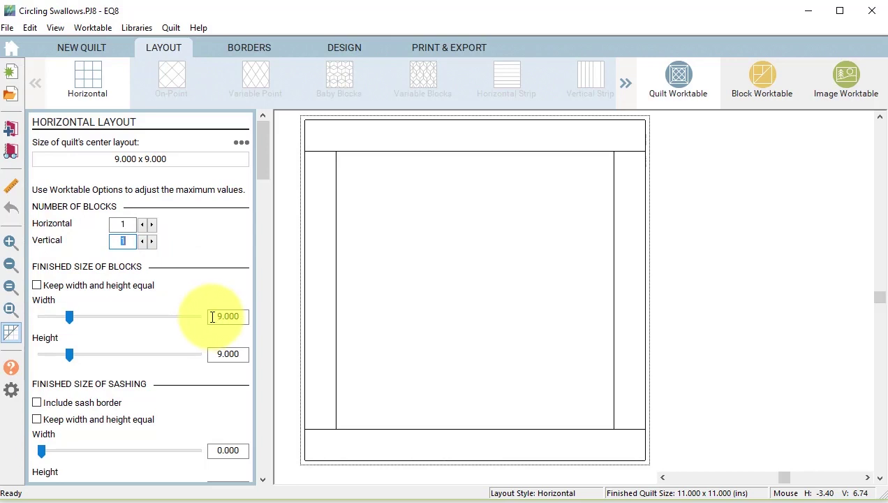
- Set the single block size to 30 inches wide by 20 inches high
click(216, 316)
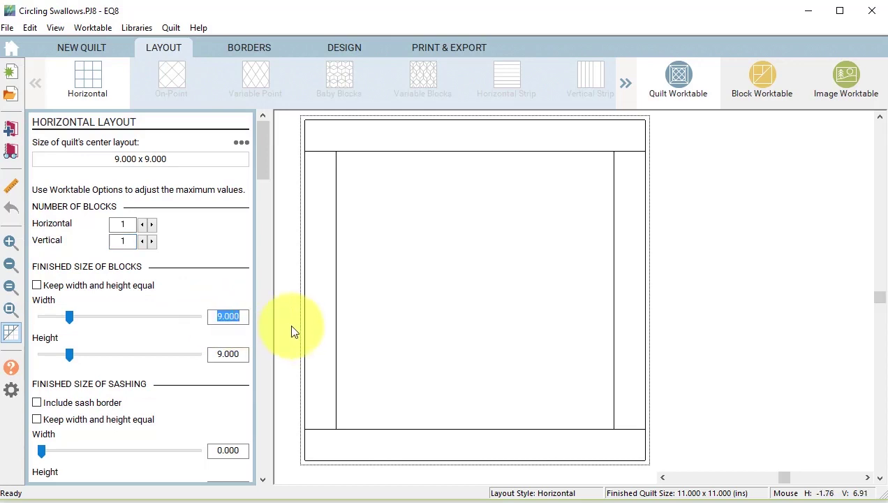
text(30)
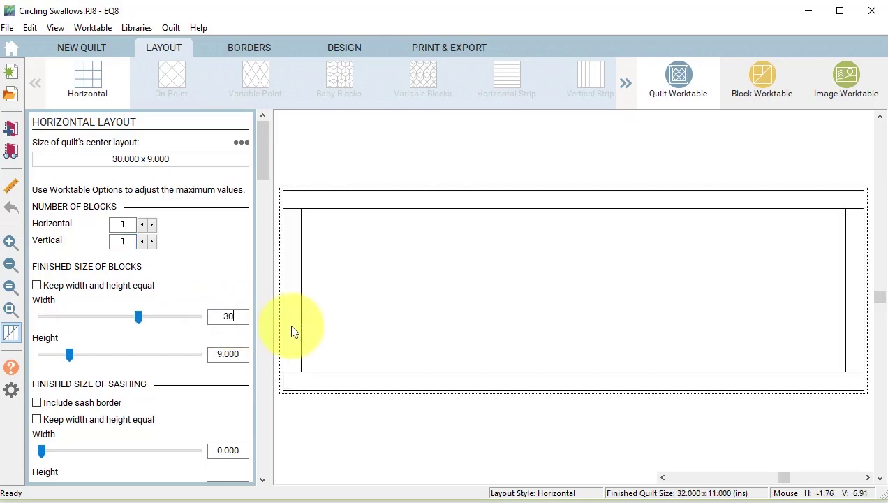
key(Tab)
text(20)
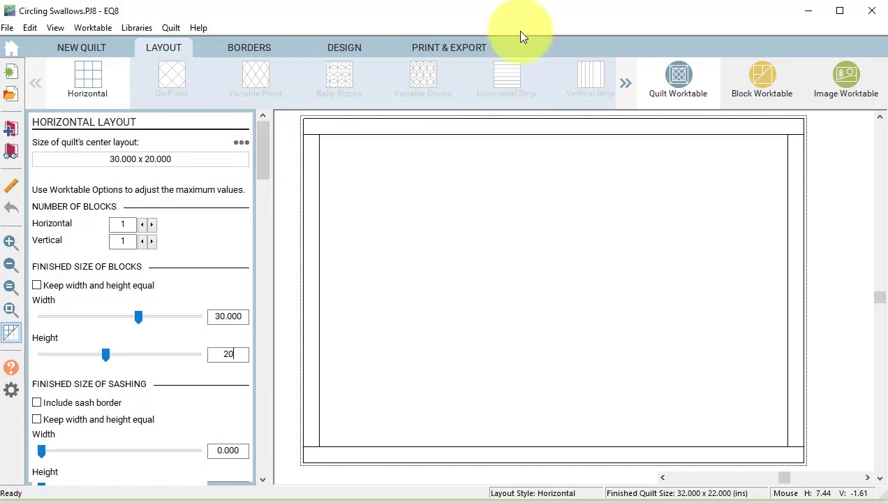
- Add a second border, locked on all sides, 2 inches wide, making the quilt 36 × 26
click(246, 51)
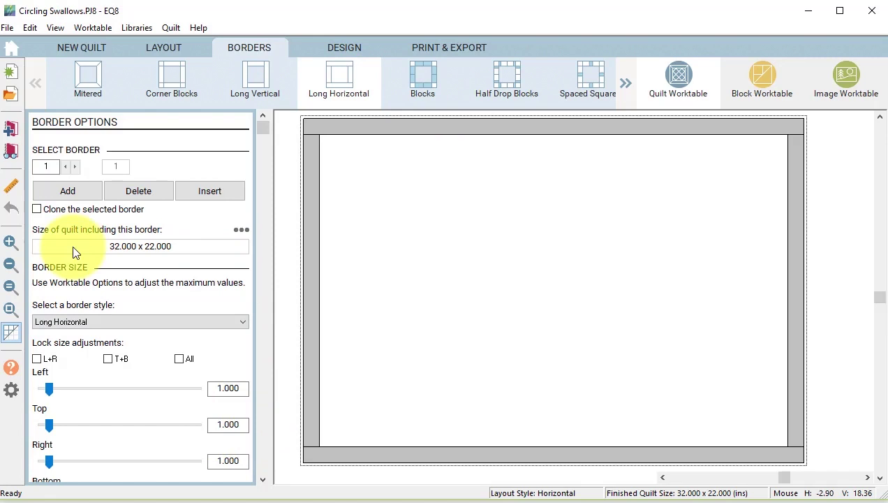
click(72, 191)
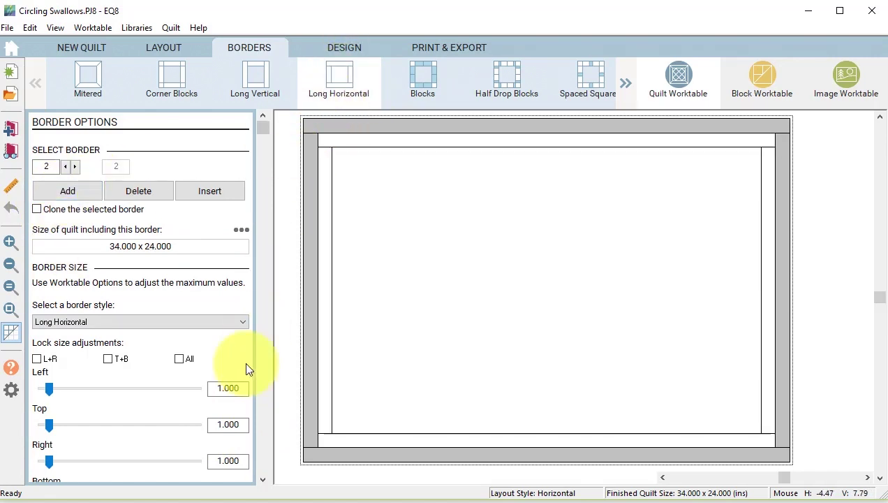
click(223, 388)
text(1)
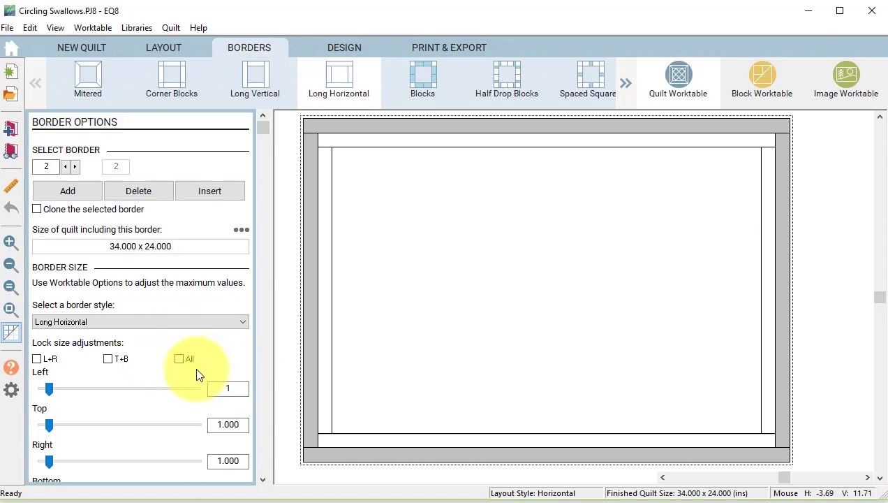
click(180, 359)
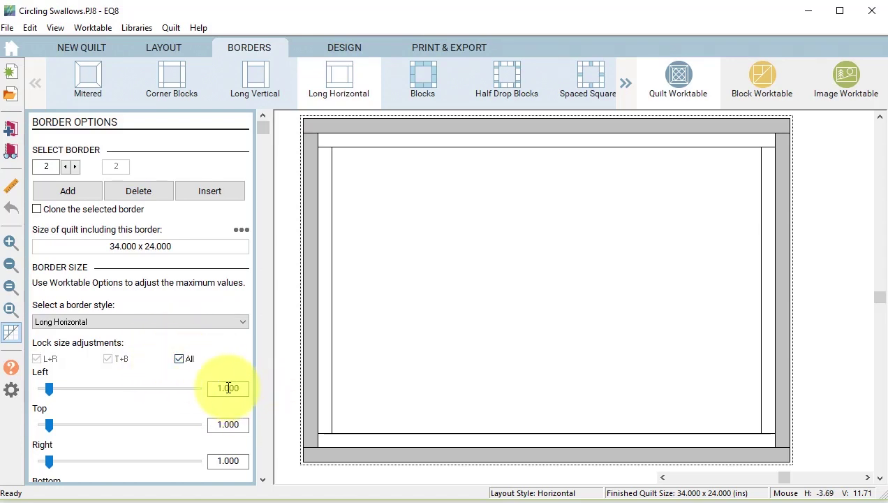
click(228, 387)
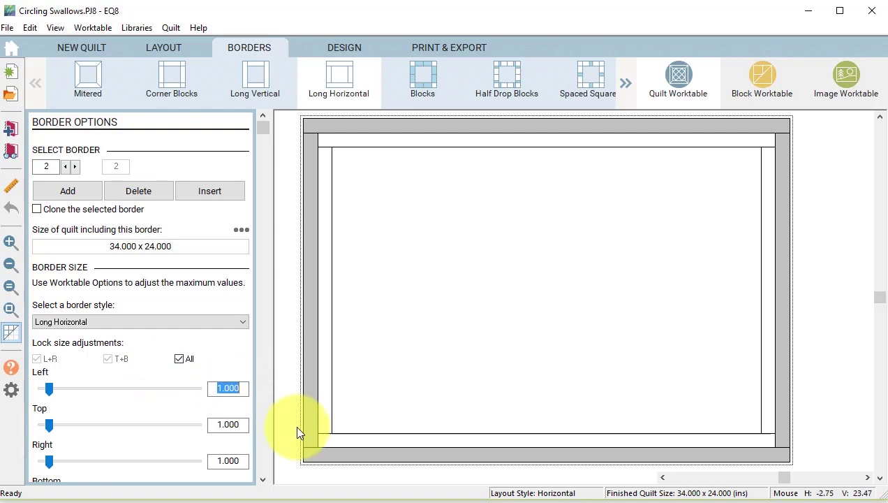
text(2)
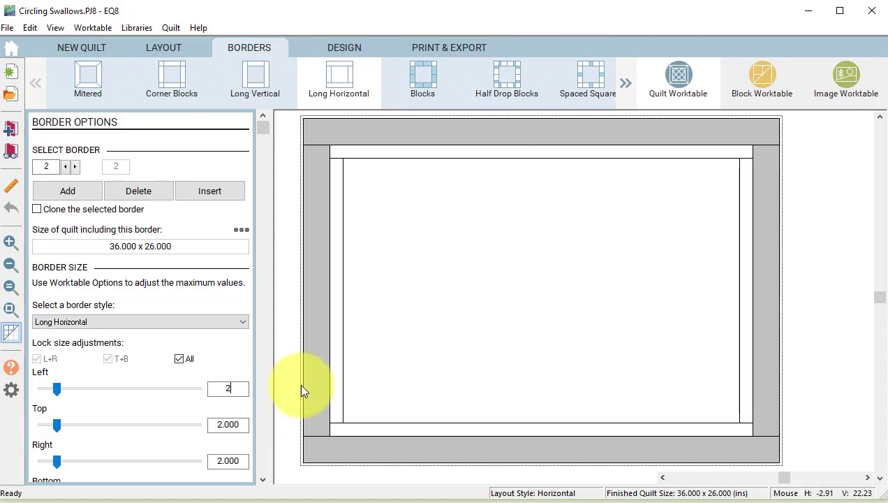
click(765, 79)
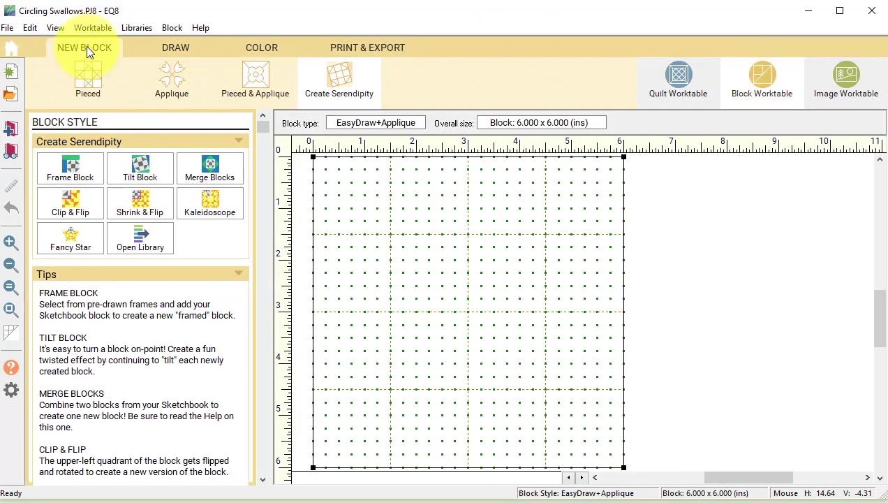
- Create a new pieced EasyDraw block 30 inches wide by 20 inches high
click(87, 78)
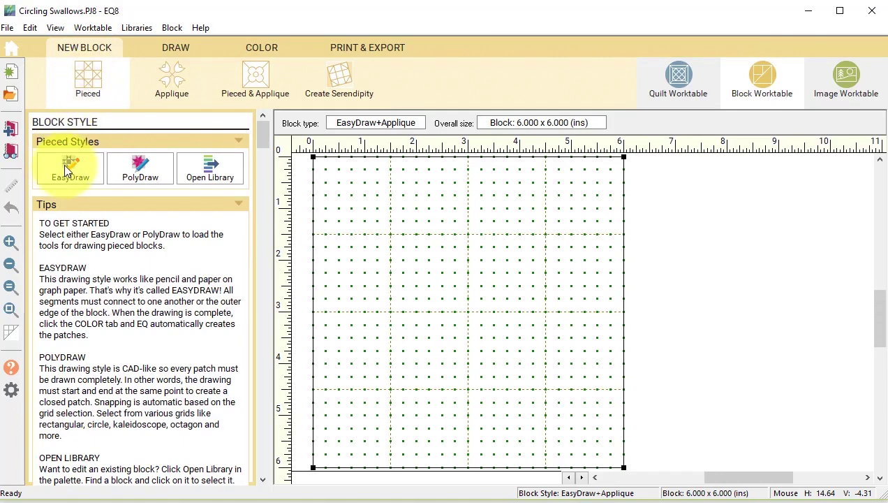
click(63, 164)
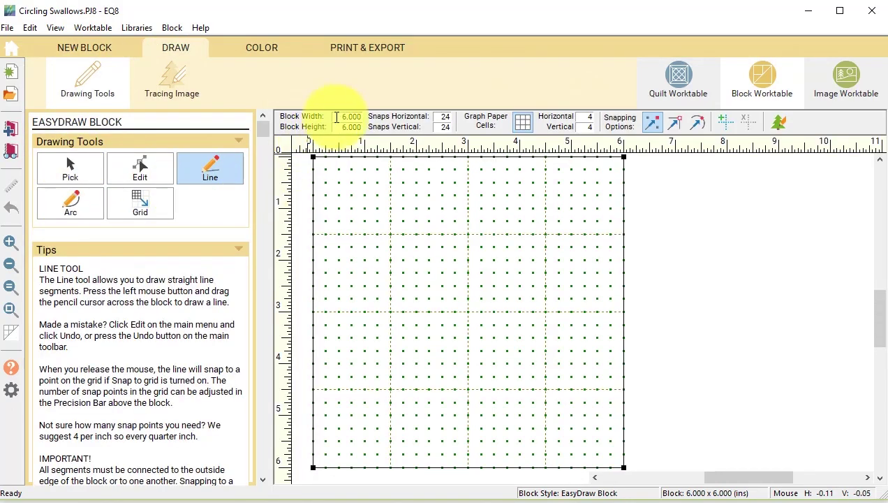
drag(337, 118, 387, 116)
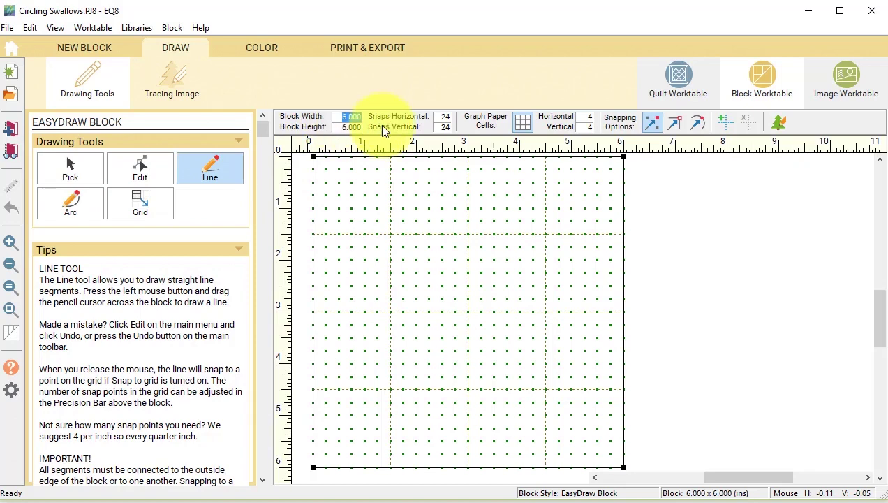
text(30)
key(Tab)
text(20)
key(Tab)
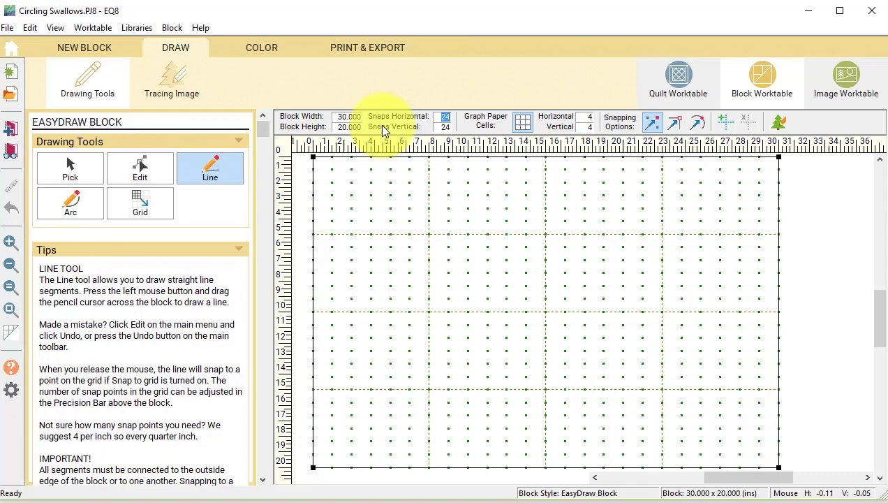
- Set snap points to 30 horizontal and 20 vertical, and hide the graph-paper cells
text(30)
key(Tab)
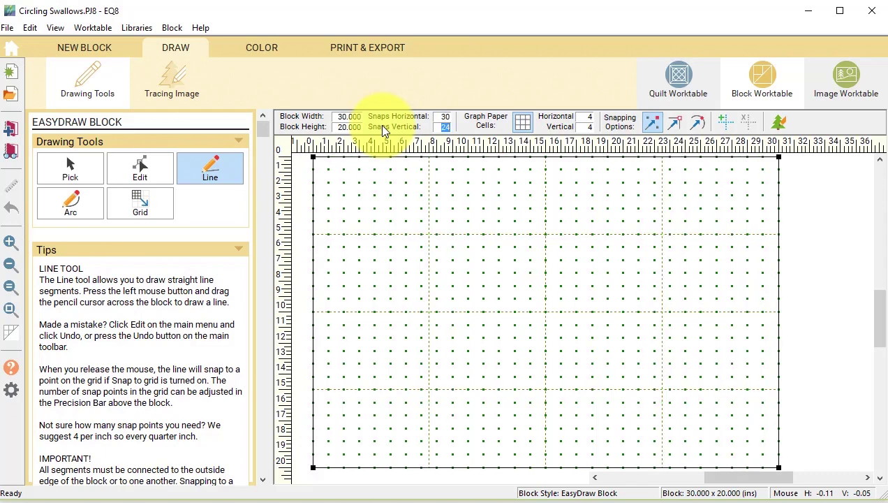
text(20)
key(Tab)
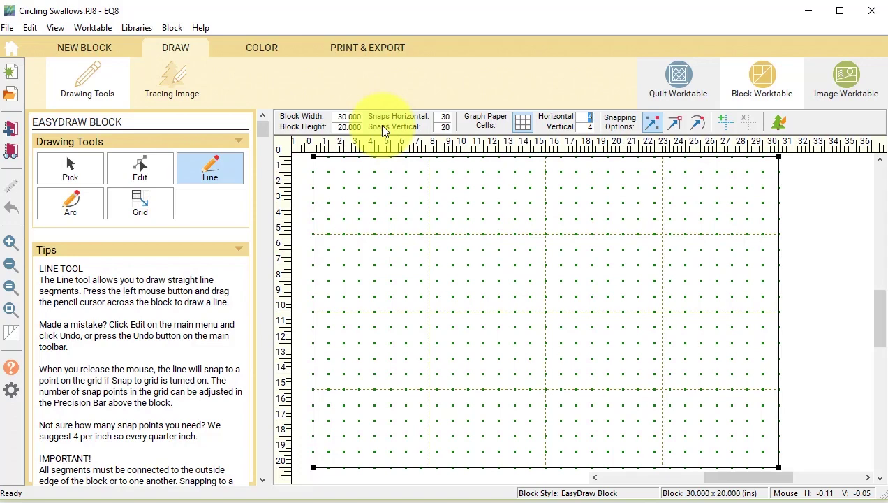
click(523, 125)
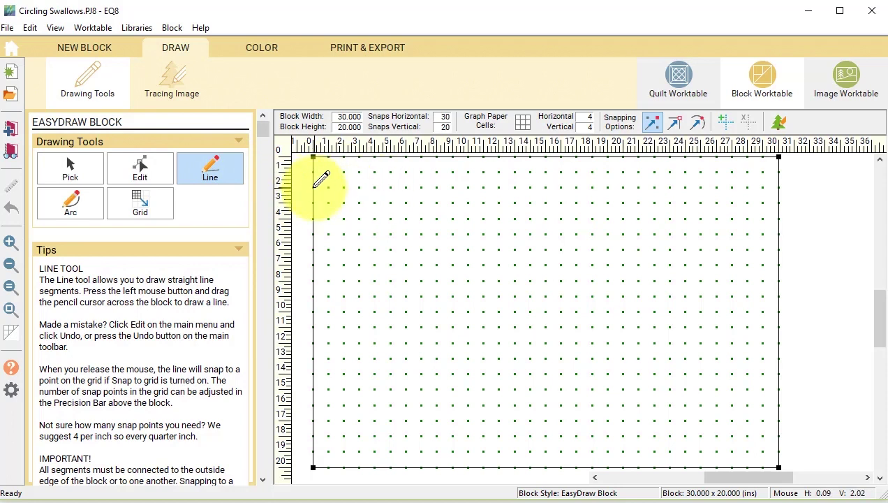
- Draw lines 2 inches in from the top, bottom, left and right block edges
drag(320, 179, 785, 181)
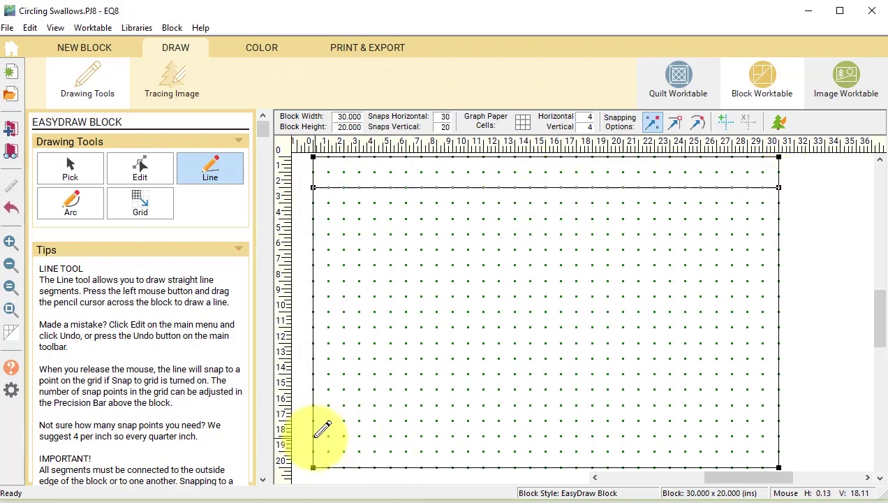
mouse_move(754, 429)
mouse_down()
mouse_move(786, 426)
mouse_move(781, 433)
mouse_up()
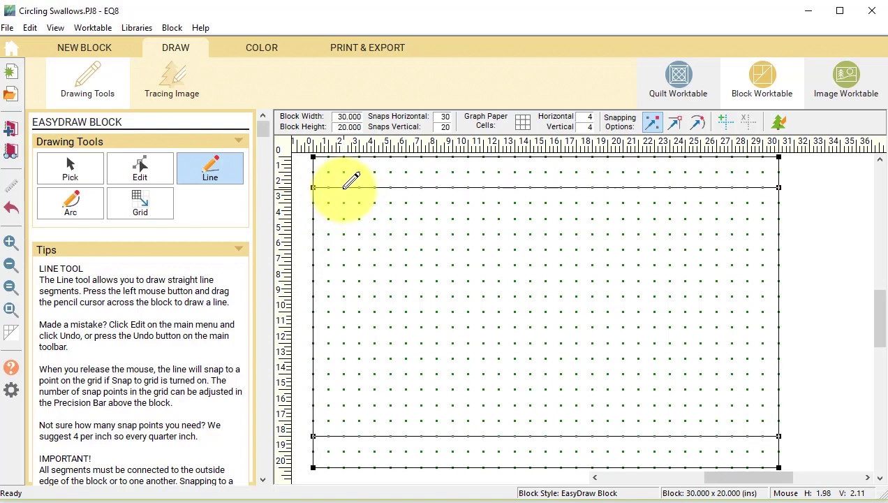
drag(342, 187, 344, 433)
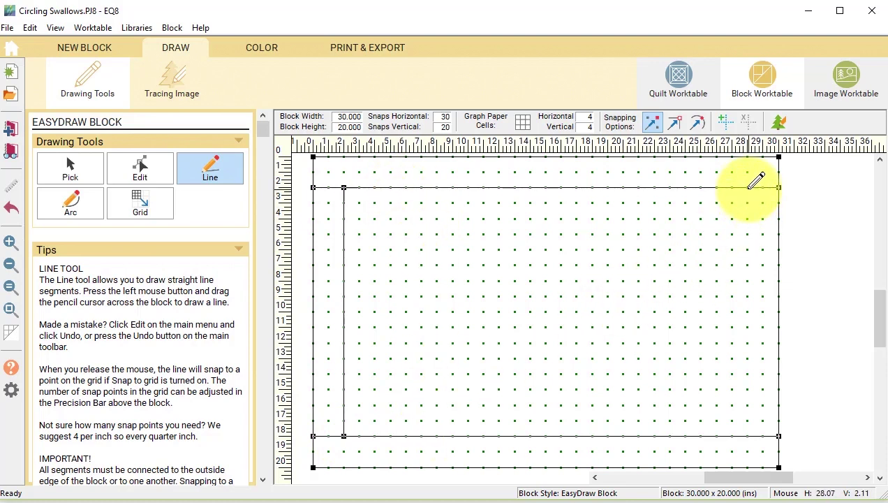
drag(748, 188, 747, 435)
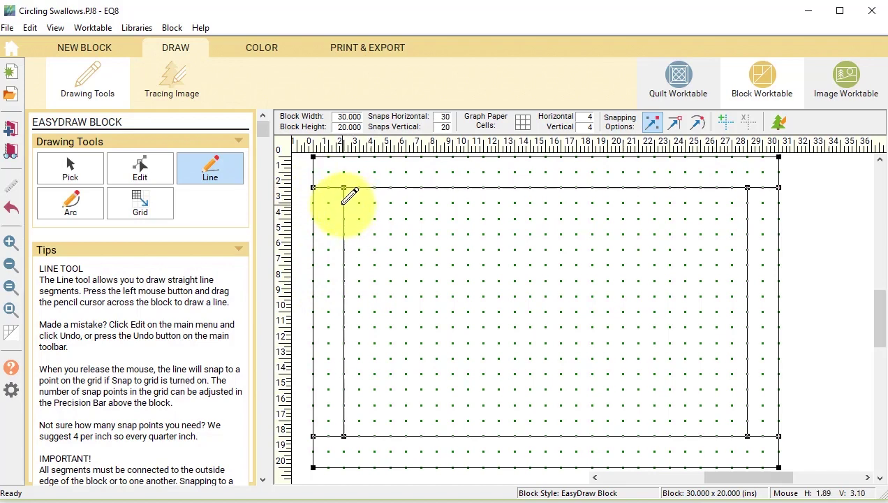
- Draw the next two nested rectangular frames inside the inner rectangle
drag(344, 203, 747, 202)
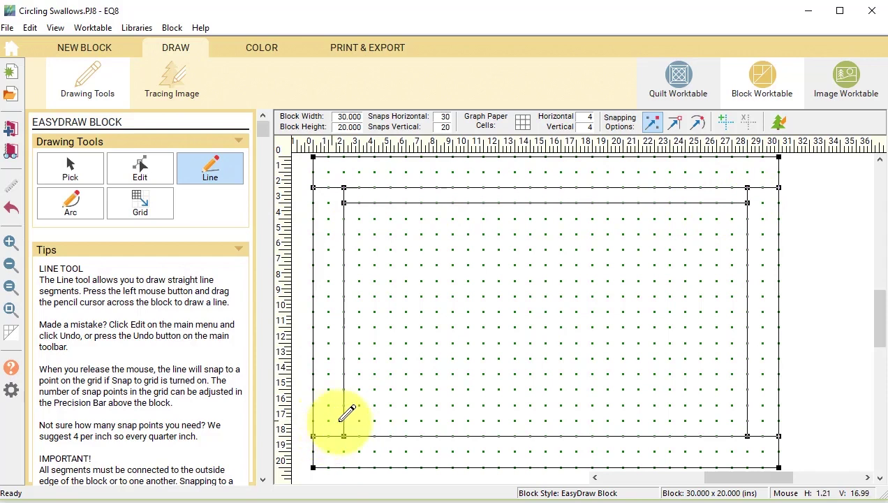
drag(511, 420, 747, 420)
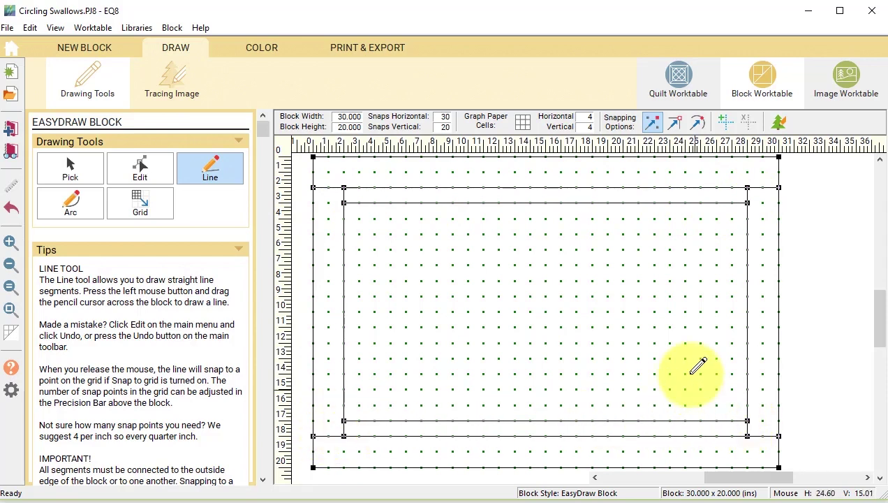
drag(365, 420, 360, 418)
drag(732, 202, 733, 420)
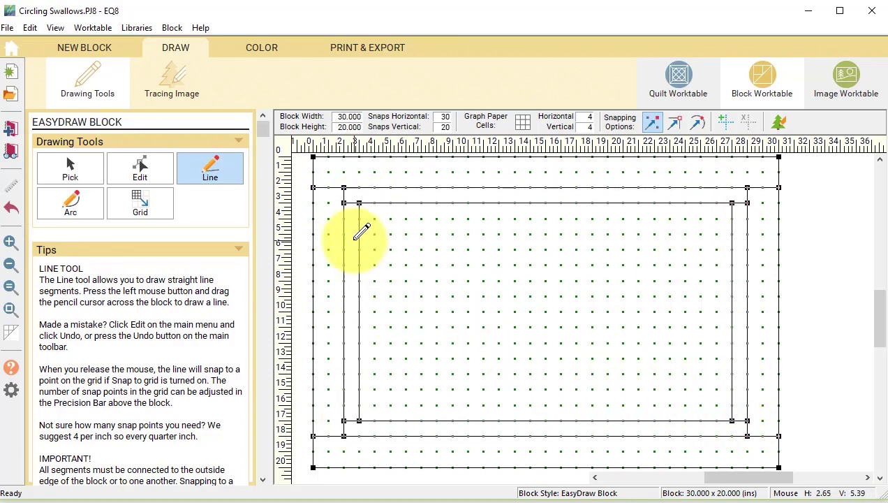
drag(360, 249, 731, 248)
drag(360, 373, 731, 374)
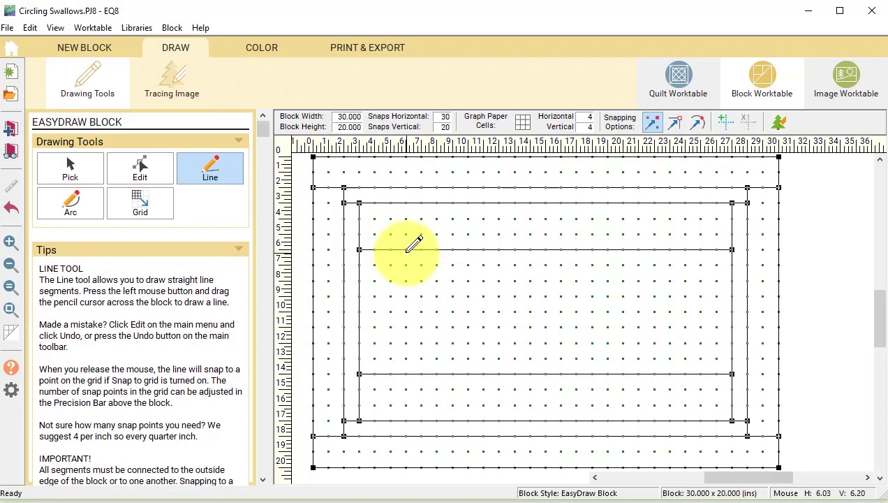
drag(405, 250, 406, 373)
drag(686, 249, 685, 374)
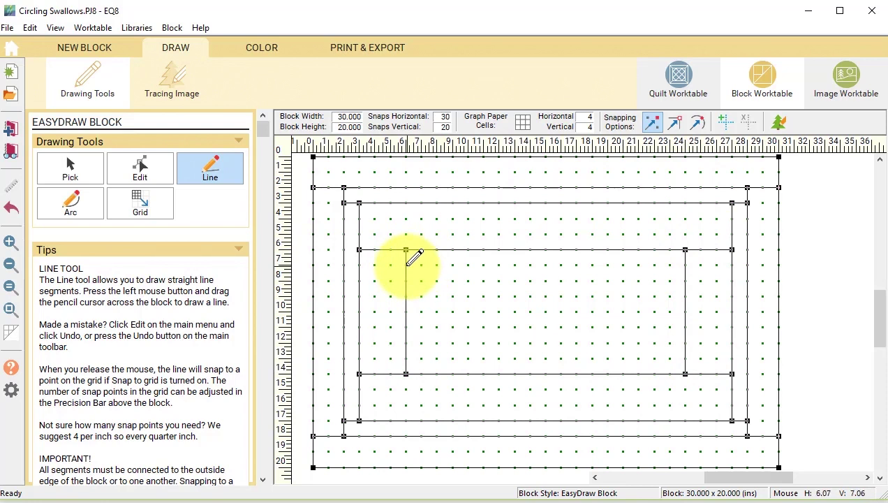
- Draw a smaller frame and a centre band split into three parts
drag(408, 265, 685, 265)
drag(406, 358, 685, 358)
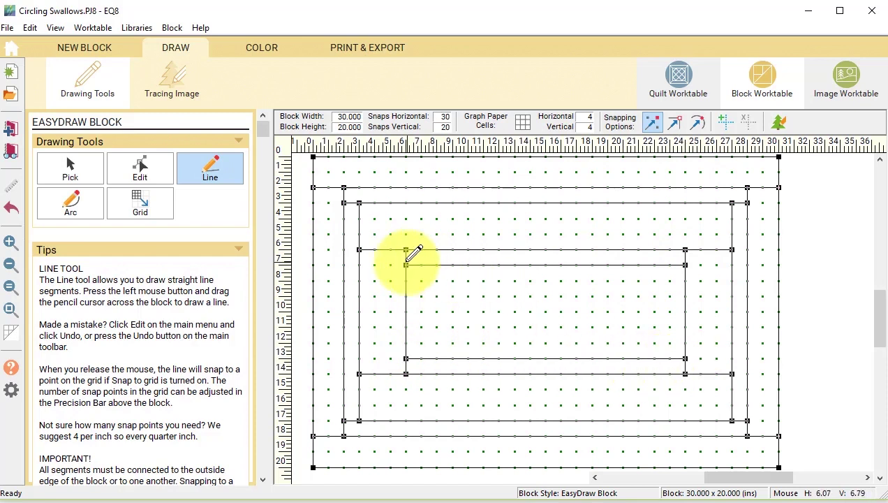
drag(421, 265, 421, 358)
drag(670, 264, 670, 358)
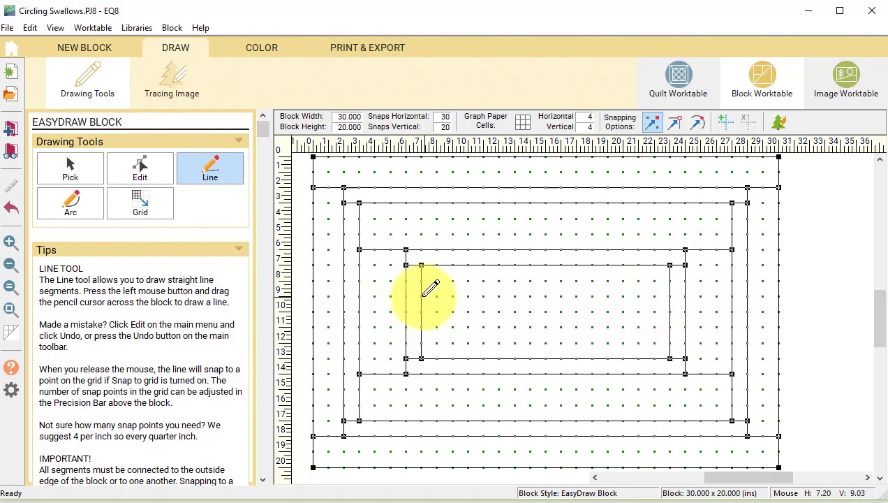
drag(422, 296, 671, 296)
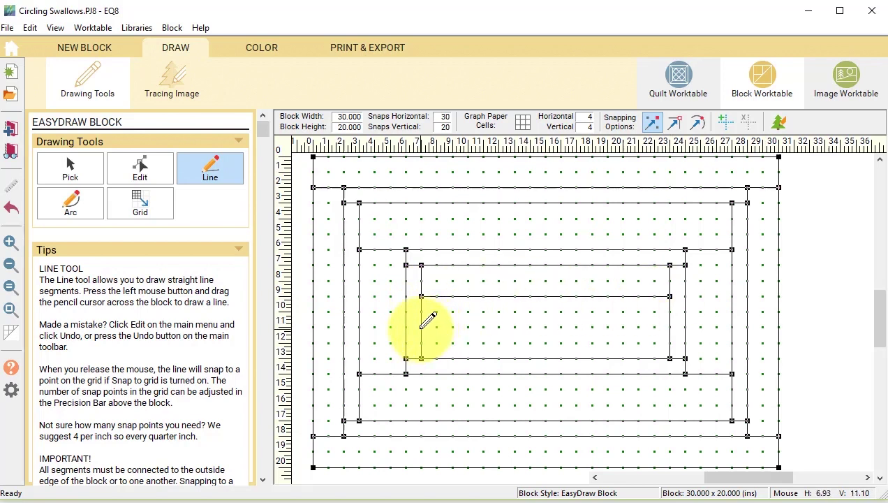
drag(421, 327, 670, 327)
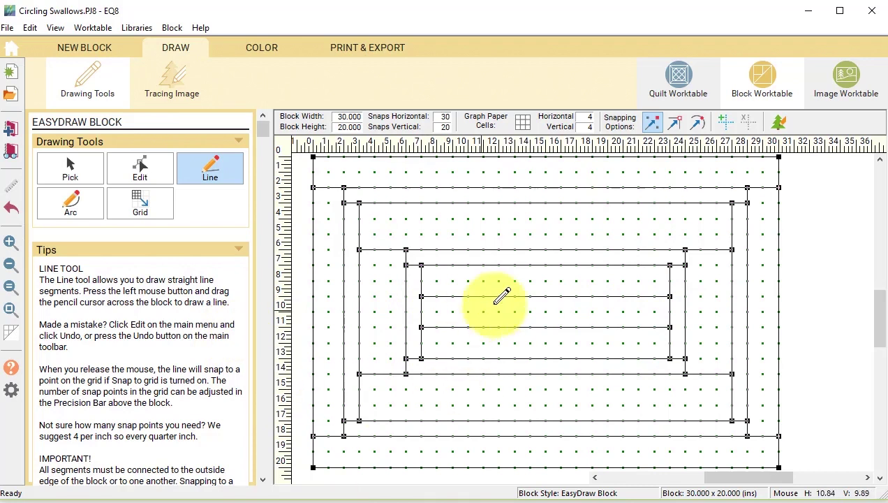
drag(514, 296, 515, 327)
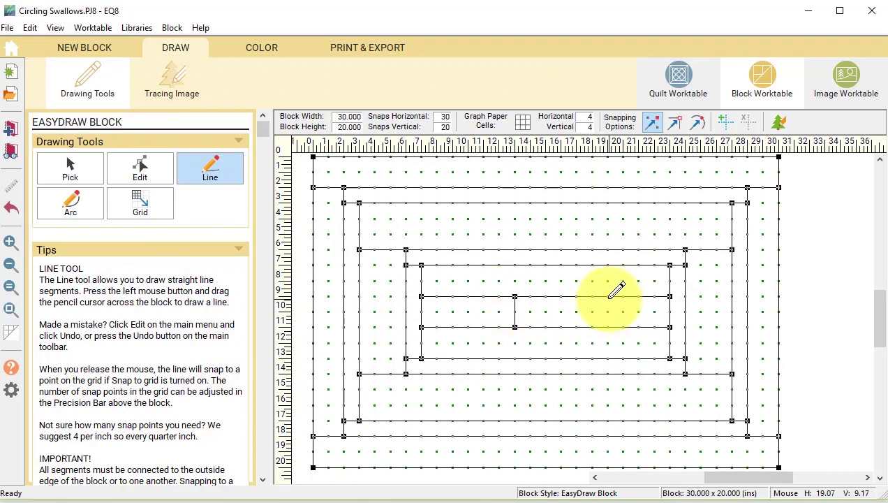
drag(576, 296, 576, 326)
- Colour the four outer frame strips with the dark green fabric
click(255, 53)
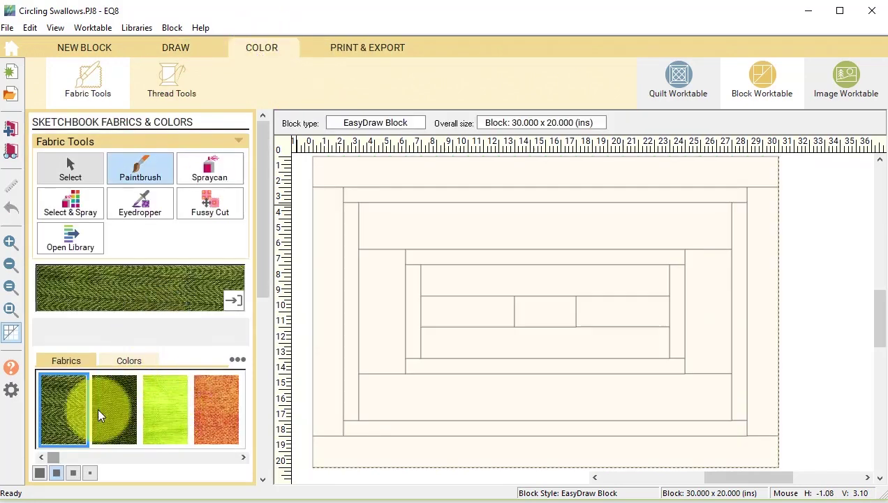
click(443, 191)
click(739, 255)
click(572, 428)
click(352, 317)
- Paint the inner frame orange and the centre rectangle green, then add the block to the sketchbook
click(216, 409)
click(433, 256)
click(412, 310)
click(502, 366)
click(677, 310)
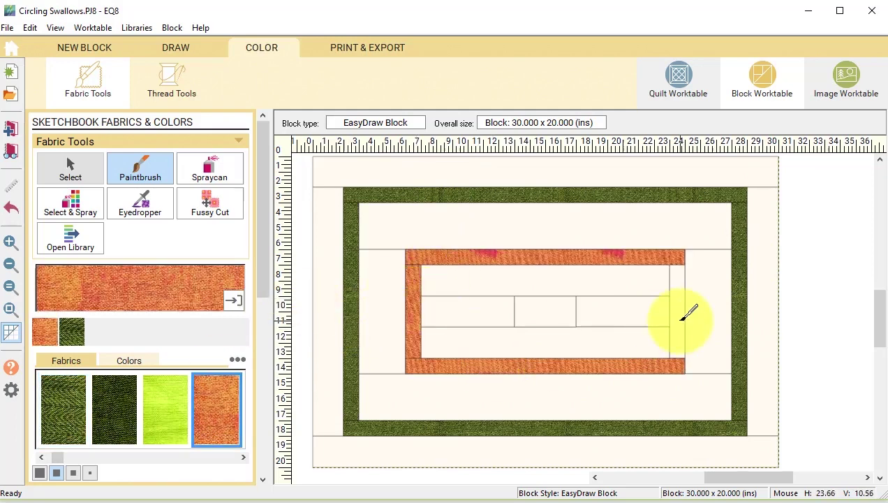
click(545, 310)
click(70, 326)
click(544, 311)
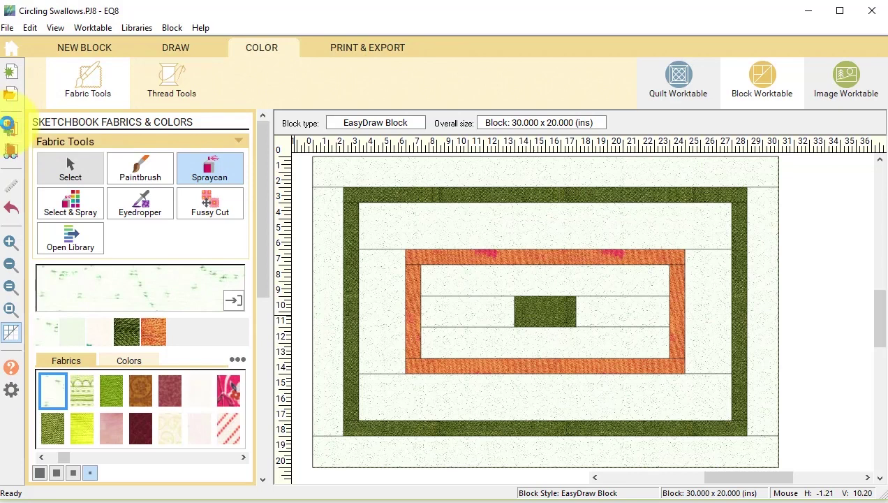
click(10, 124)
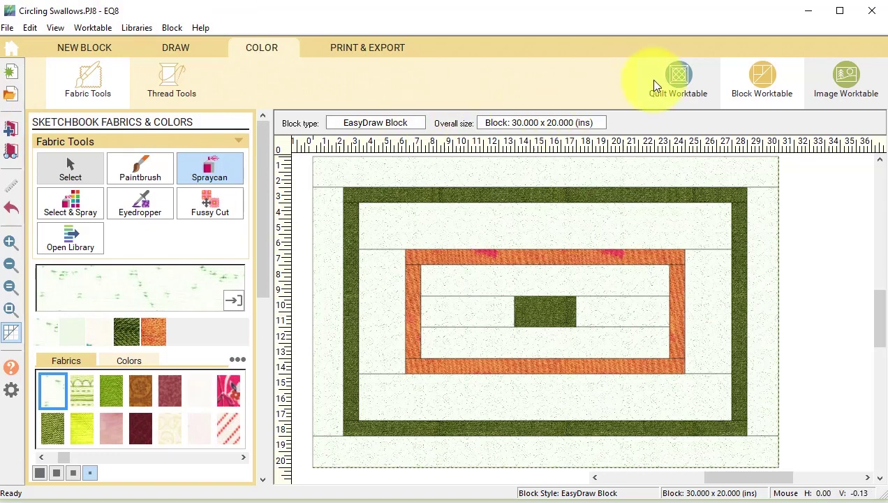
- Set the green-and-orange nested-frame block into the quilt's single centre block
click(675, 77)
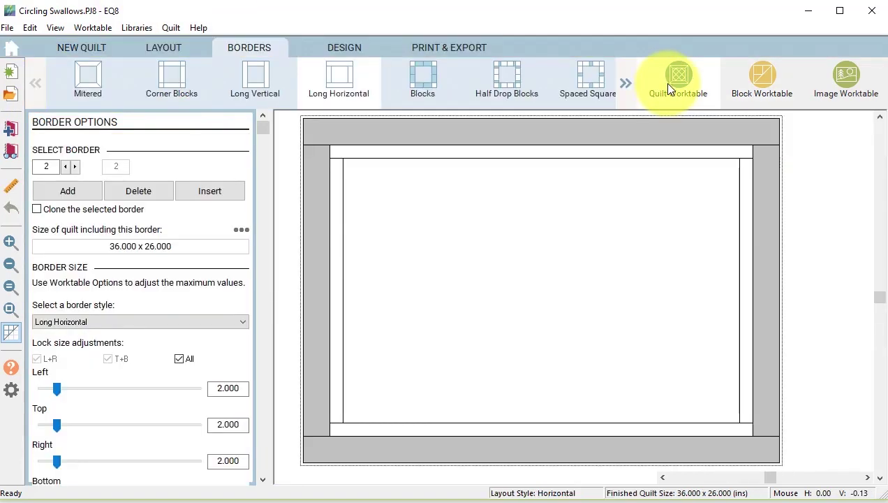
click(356, 50)
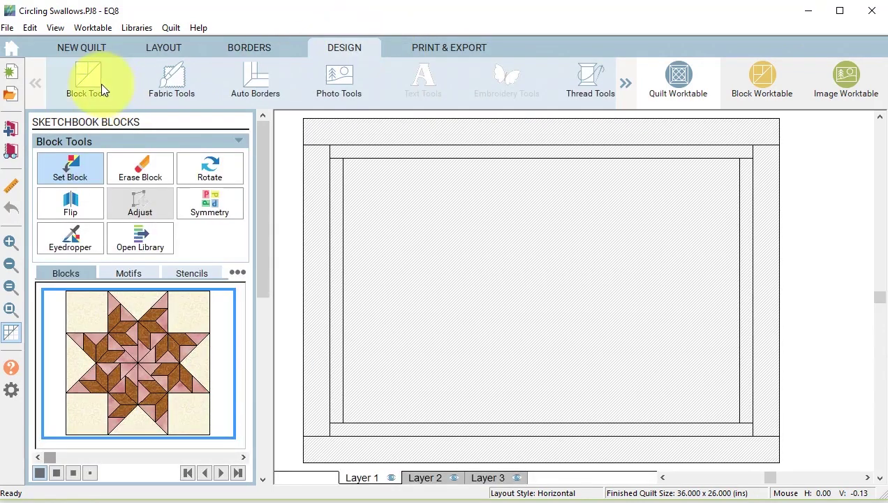
click(70, 201)
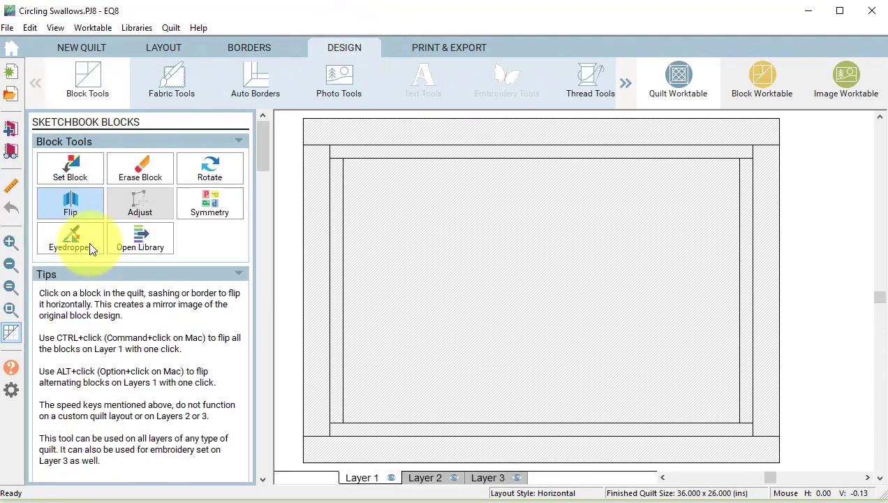
click(70, 168)
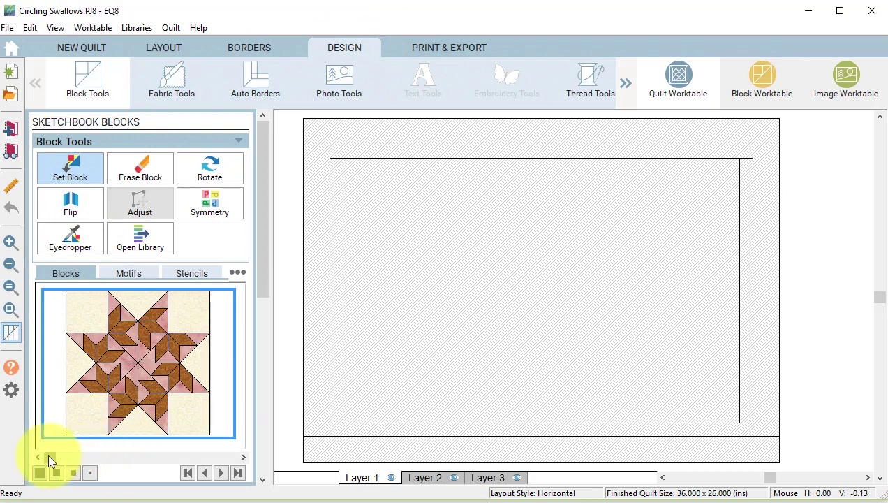
drag(49, 456, 231, 456)
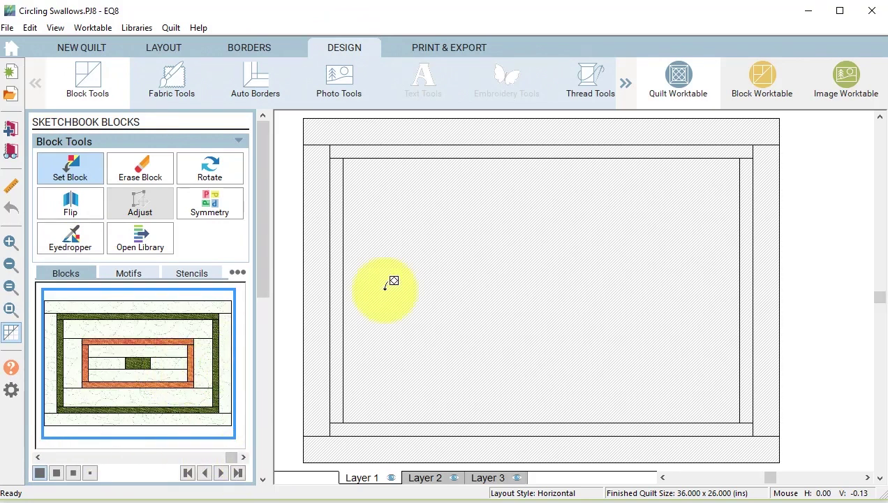
click(550, 228)
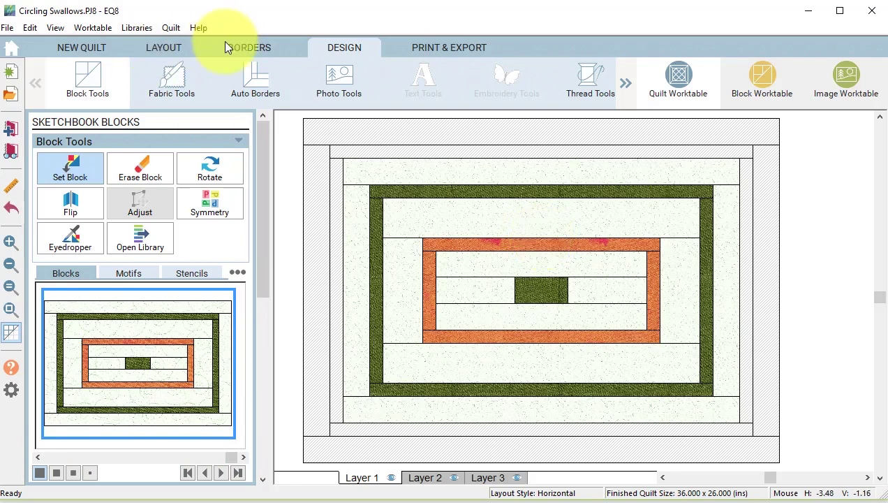
- Paint the inner border green floral and the outer border light cream, then hide the patch lines
click(179, 79)
click(71, 170)
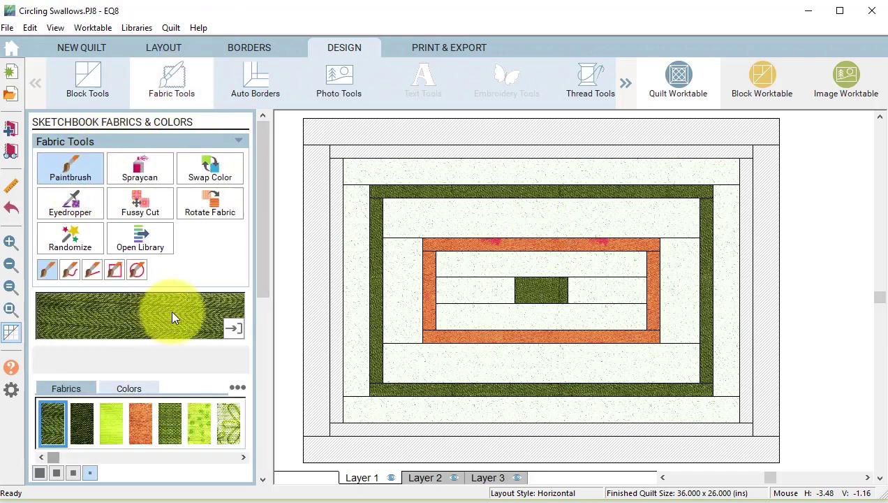
click(229, 423)
click(333, 208)
click(50, 422)
click(472, 135)
click(111, 423)
click(78, 455)
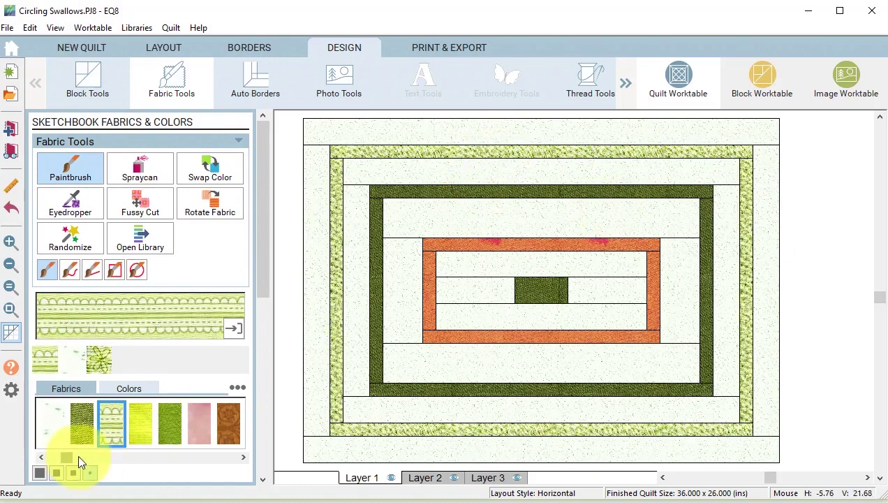
click(11, 338)
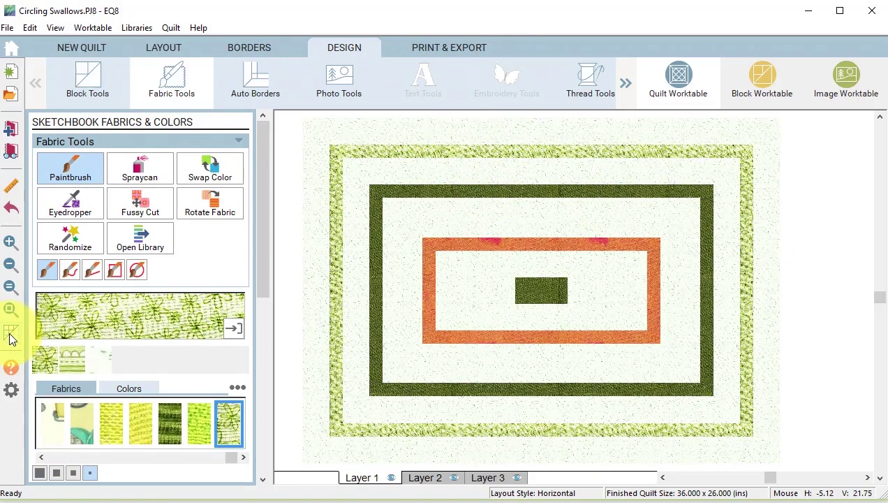